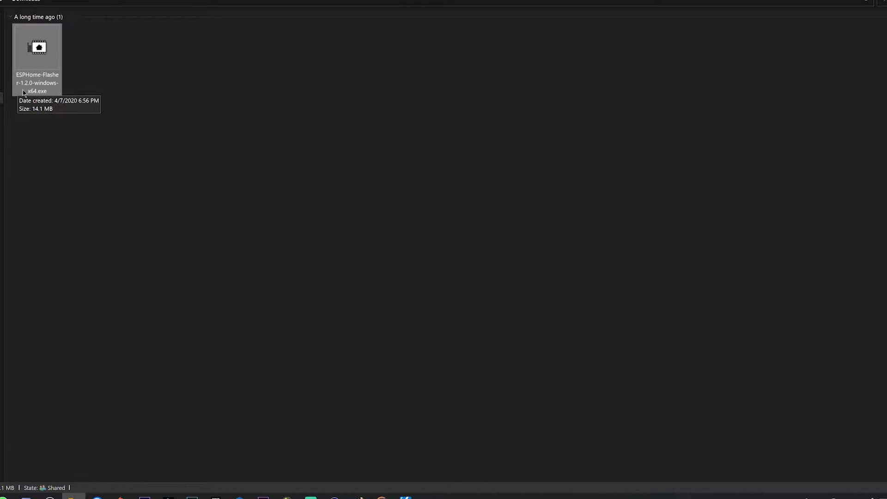
- Go from the Google results for 'wled' to the Aircoookie/WLED GitHub repository
double_click(30, 85)
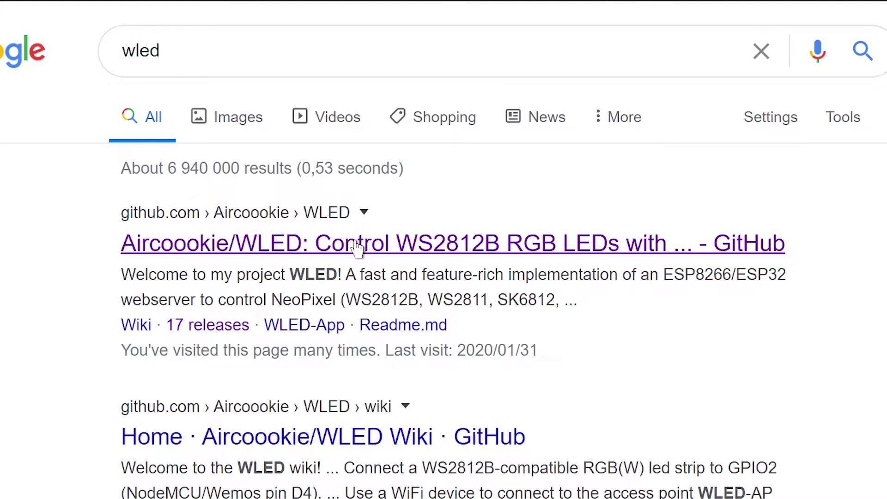
click(416, 257)
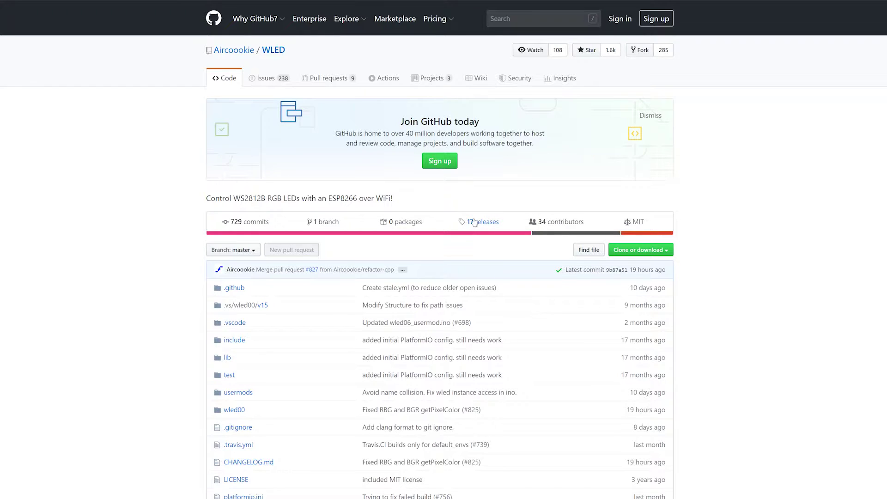
- Download WLED_0.9.1_ESP32_ledpin16.bin from the latest release's assets and show it in Downloads
click(470, 226)
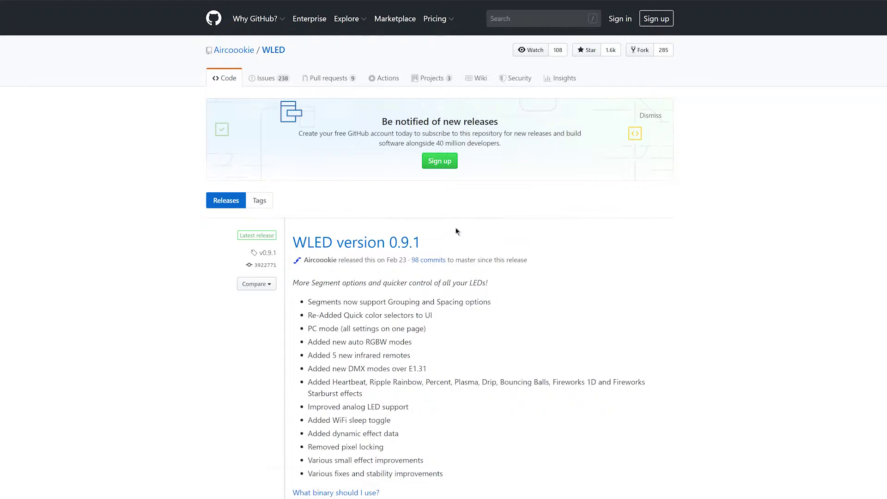
scroll(354, 229, down, 3)
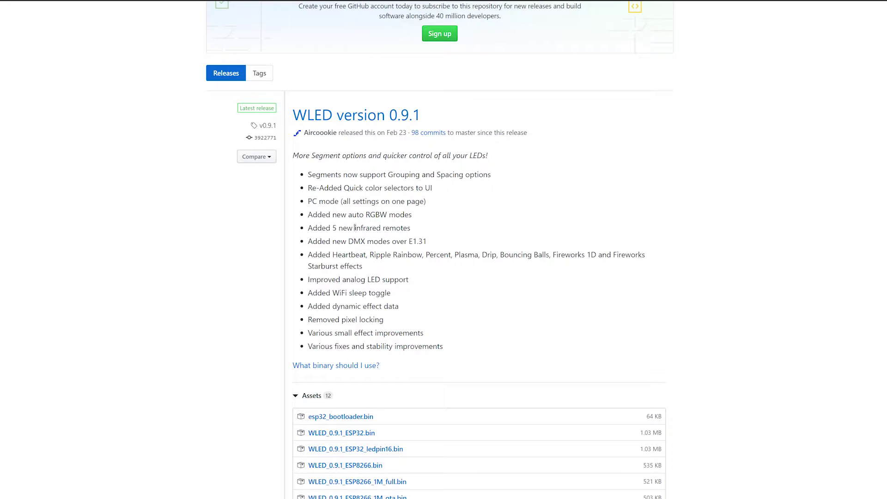
scroll(355, 229, down, 3)
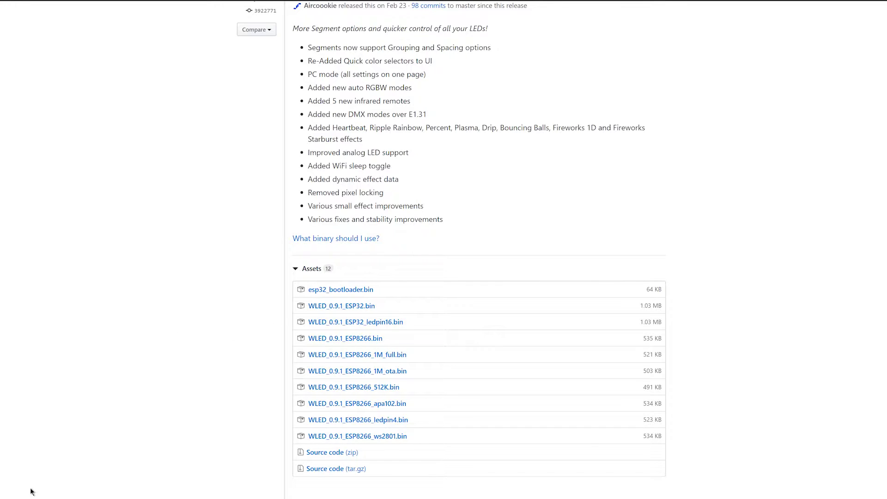
click(106, 497)
click(51, 491)
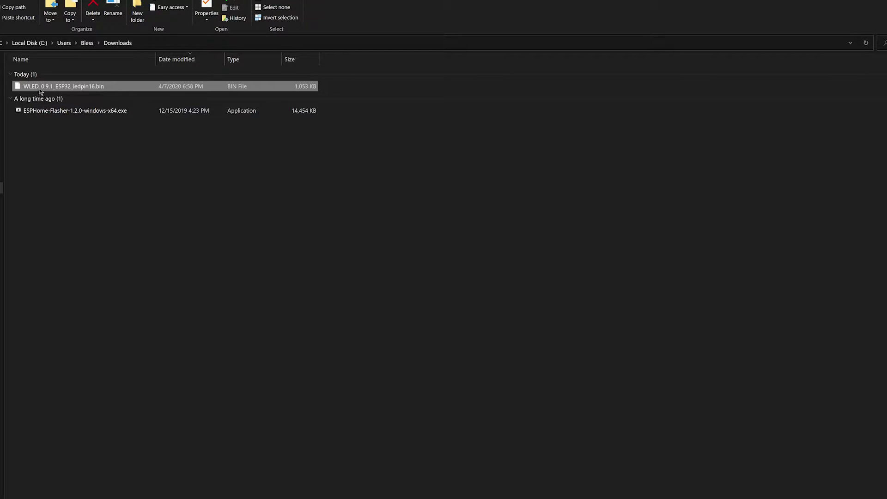
- Launch ESPHome-Flasher-1.2.0-windows-x64.exe from the Downloads folder
click(75, 114)
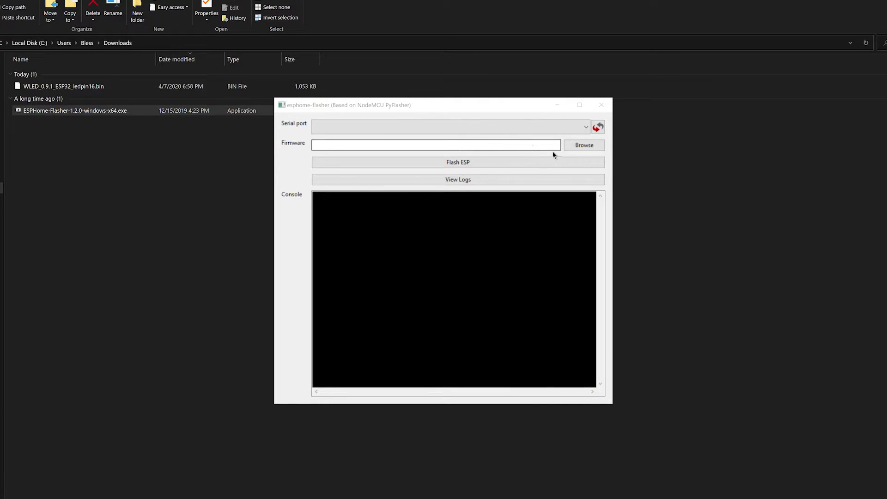
- Choose COM3 as the serial port in ESPHome Flasher
click(519, 129)
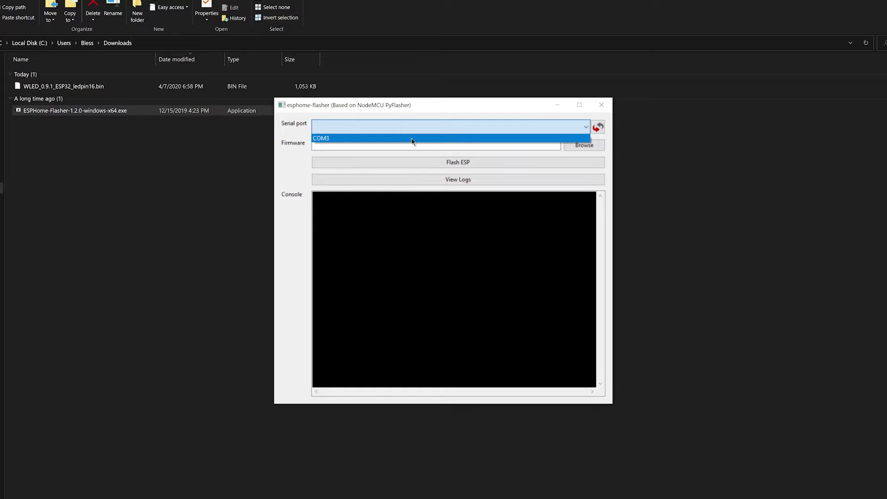
click(411, 138)
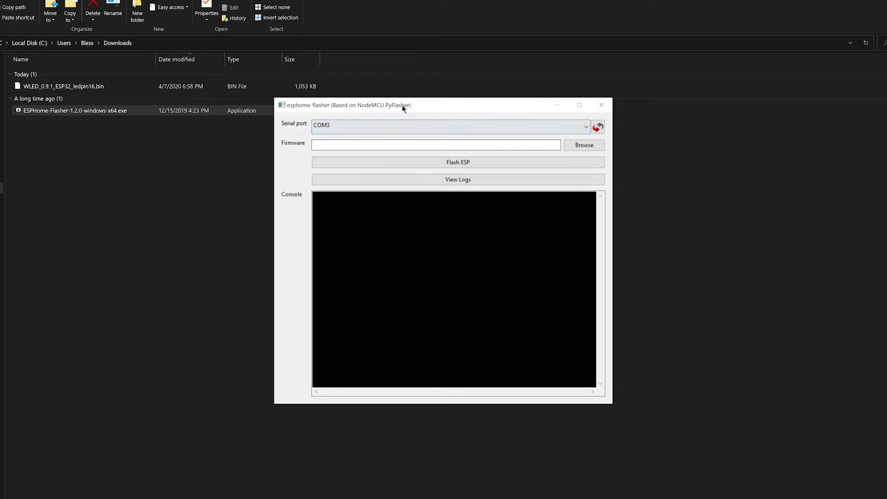
drag(402, 105, 386, 95)
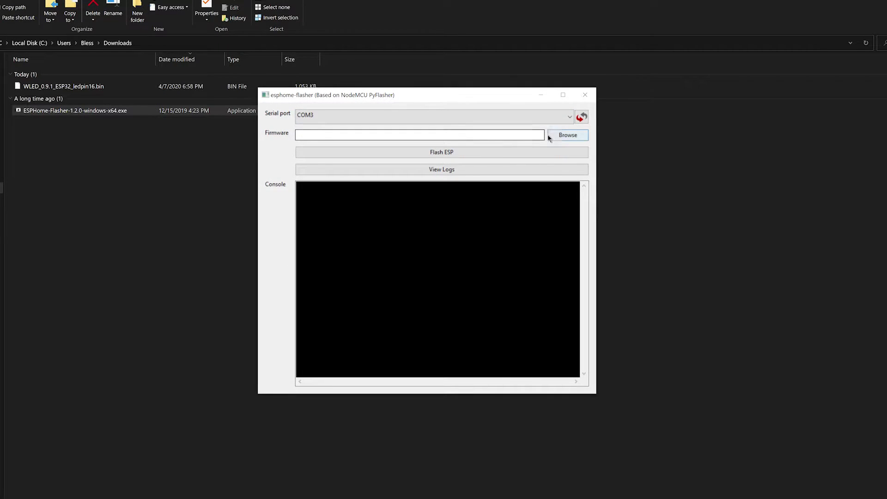
- Load WLED_0.9.1_ESP32_ledpin16.bin as the firmware and flash it to the ESP32
click(566, 134)
click(334, 212)
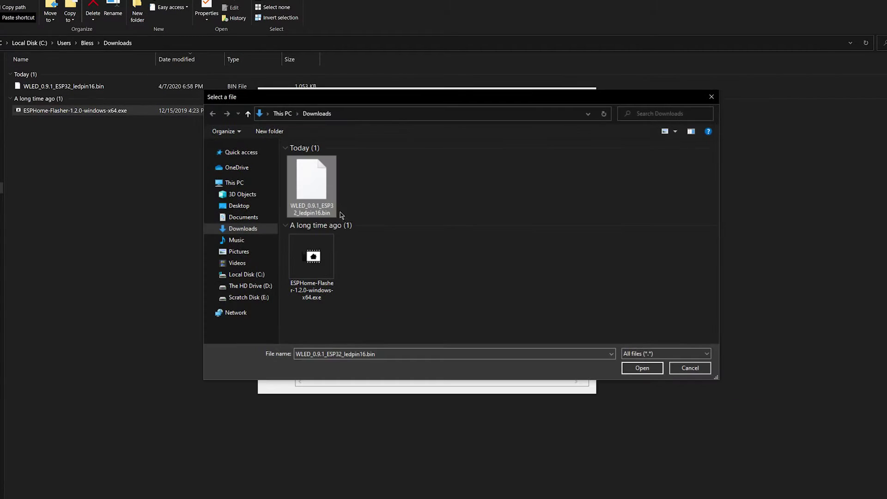
click(637, 367)
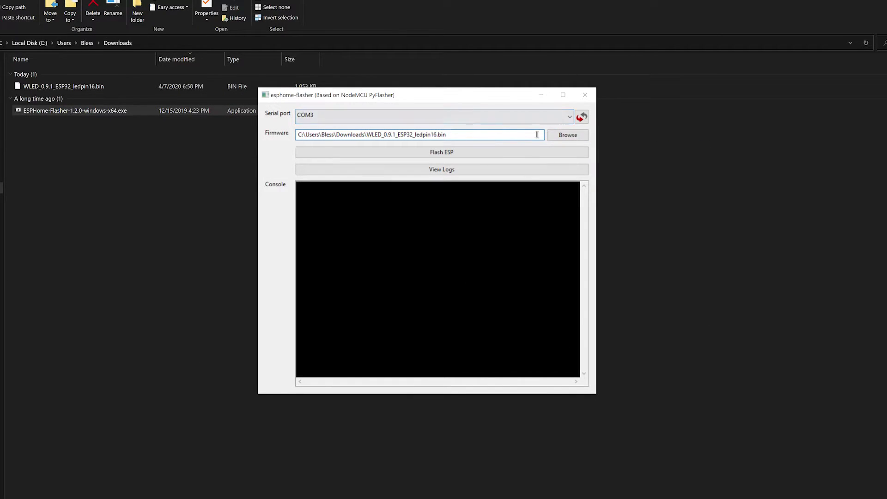
click(437, 153)
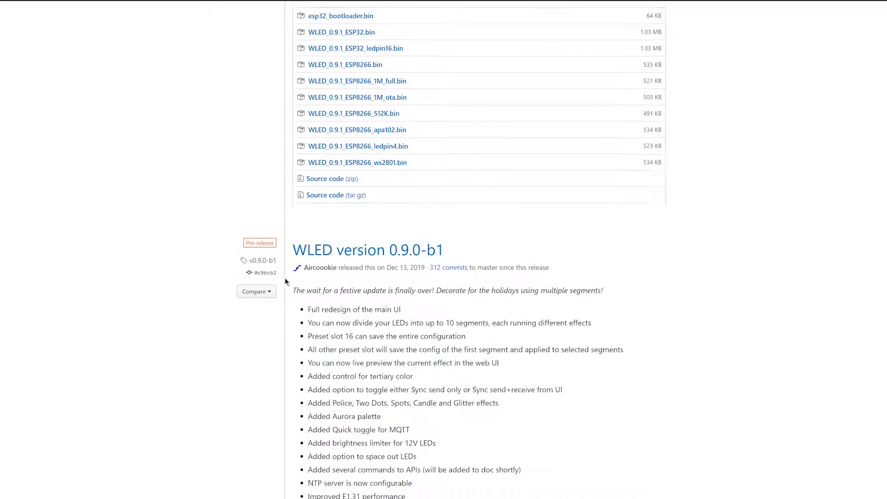
- Scroll back up to the top of the WLED releases page
scroll(284, 278, up, 3)
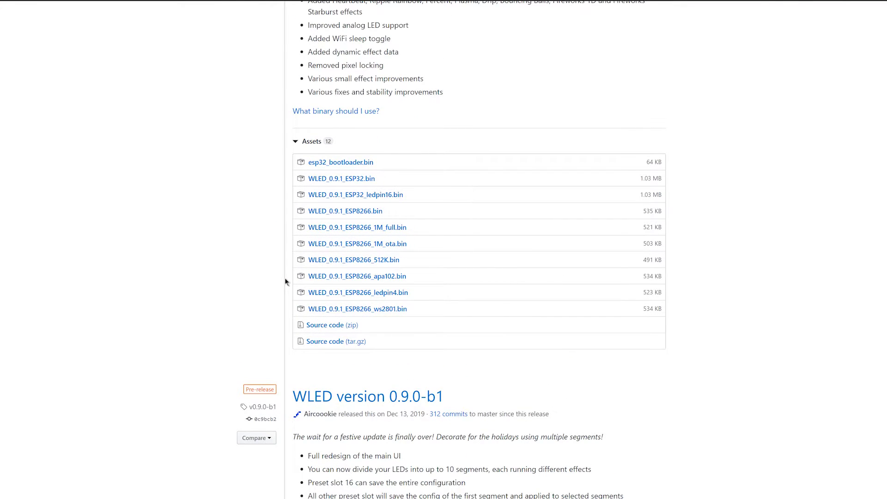
scroll(284, 278, up, 5)
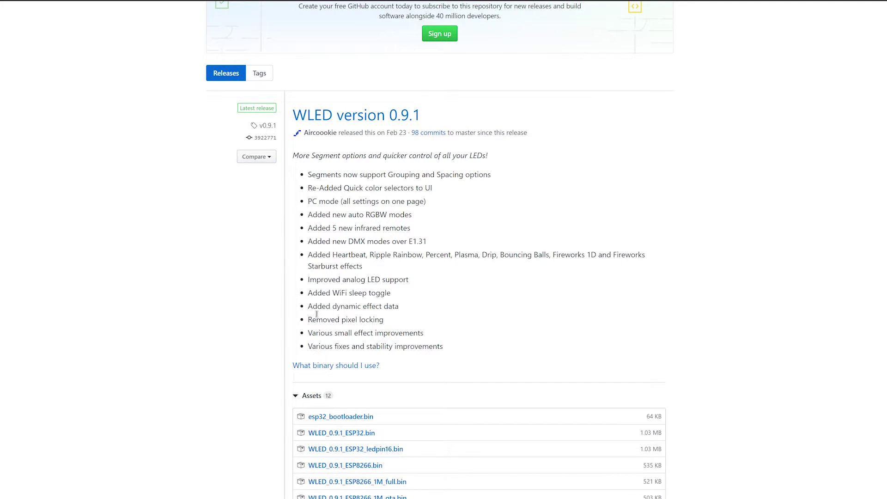
scroll(317, 313, up, 3)
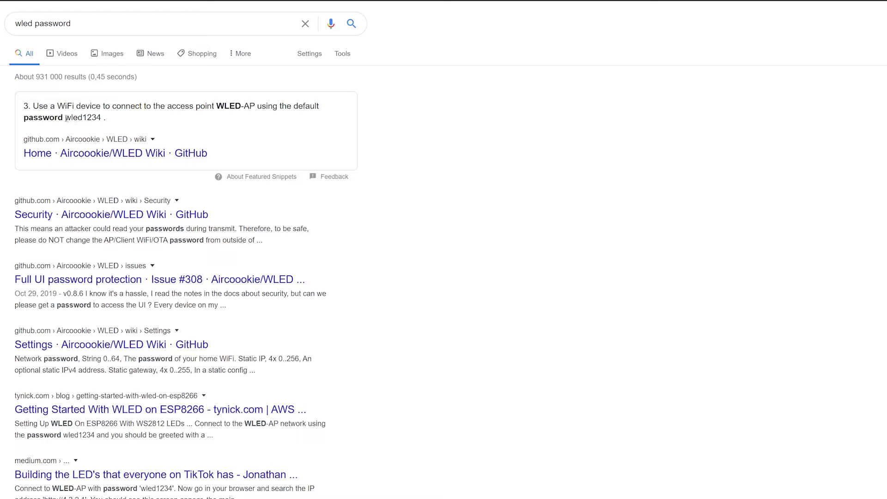
- Highlight the WLED-AP default password in Google's featured snippet
drag(65, 118, 101, 119)
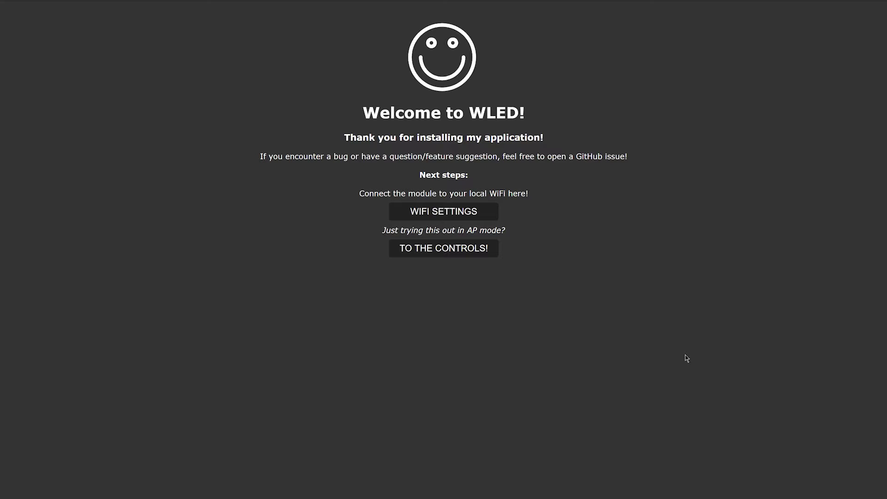
- Start WiFi setup and select the Your_Network placeholder SSID for replacement
click(463, 212)
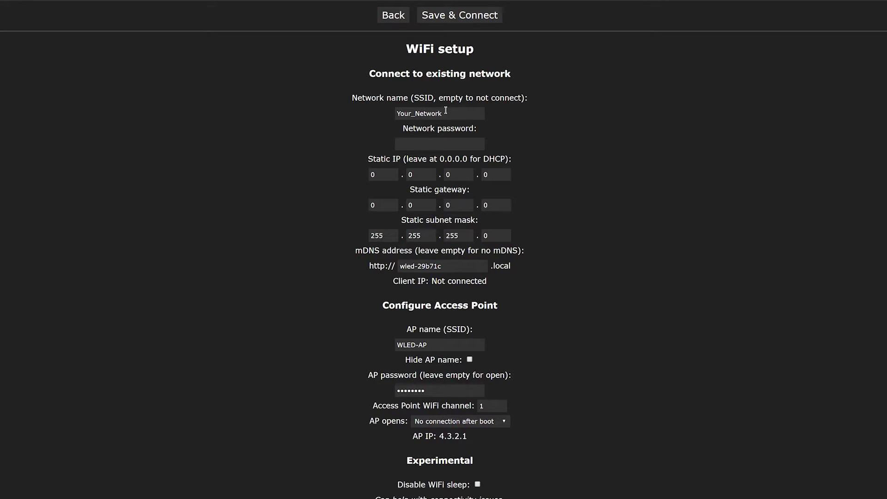
drag(449, 113, 357, 114)
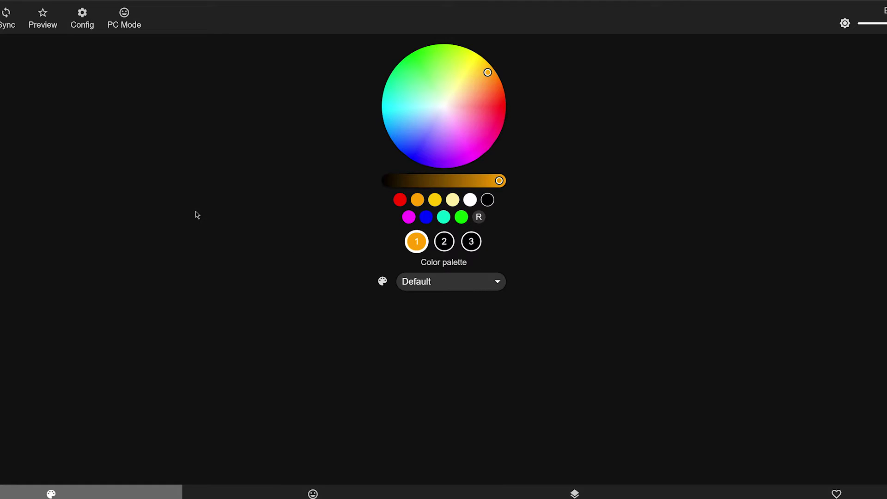
click(115, 30)
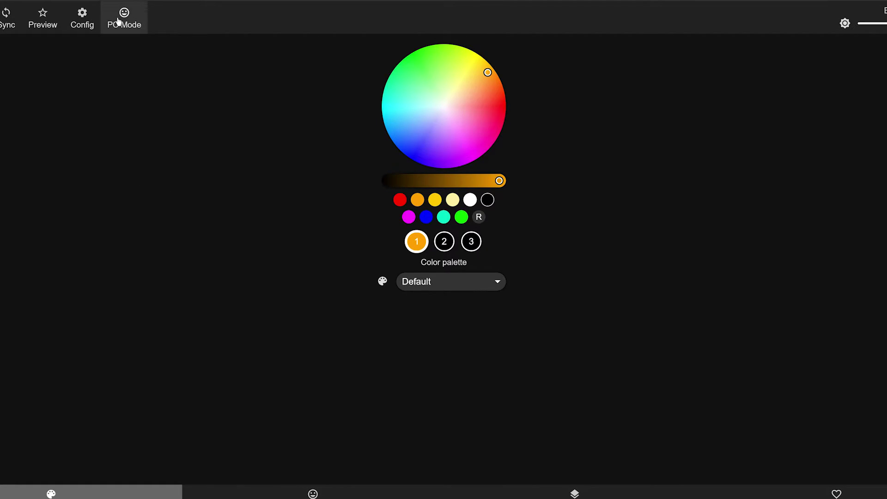
click(87, 26)
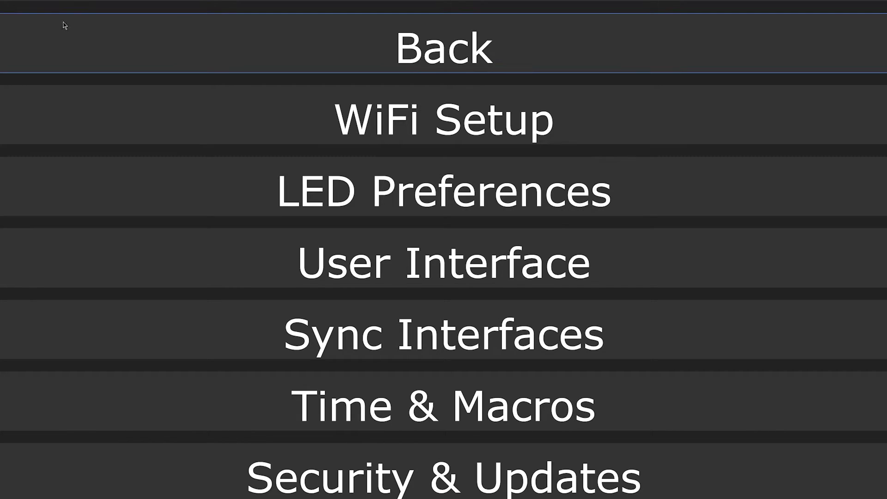
click(65, 24)
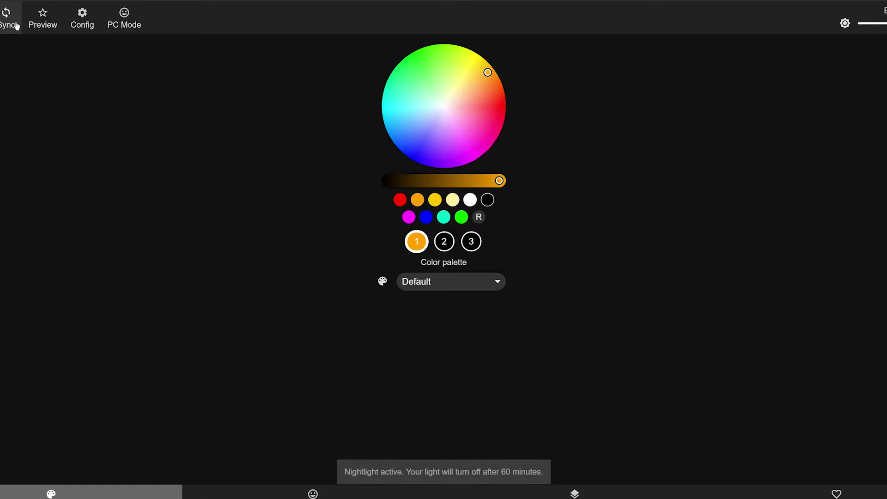
click(1, 23)
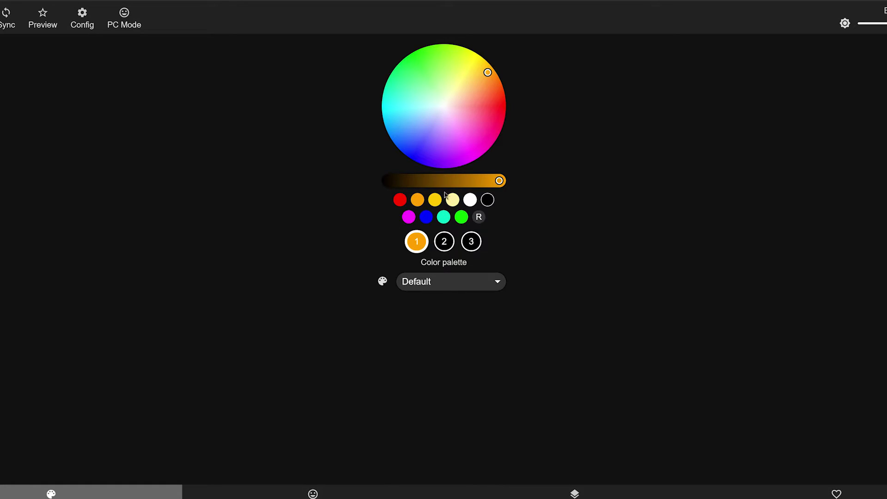
click(313, 493)
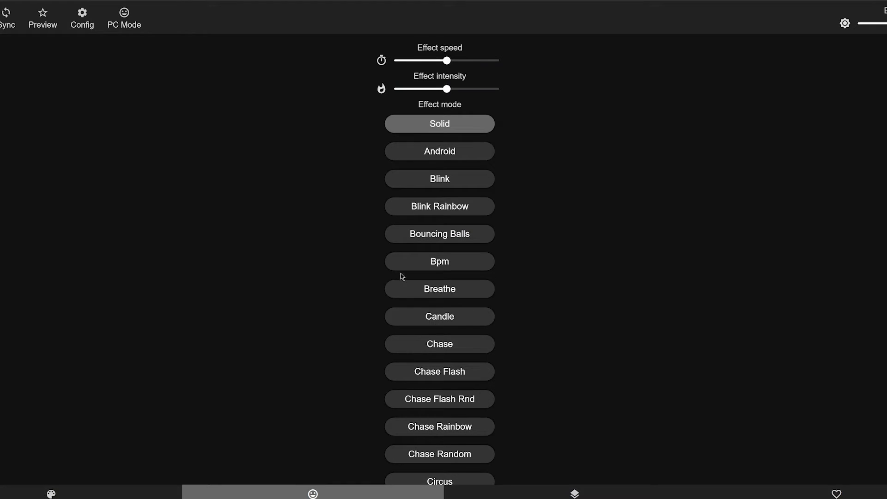
scroll(404, 286, down, 3)
scroll(409, 301, down, 20)
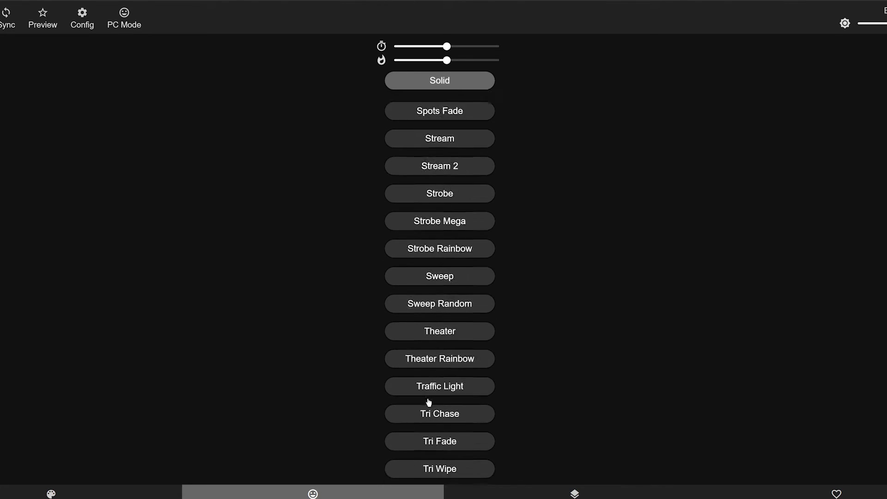
scroll(429, 402, down, 2)
click(546, 485)
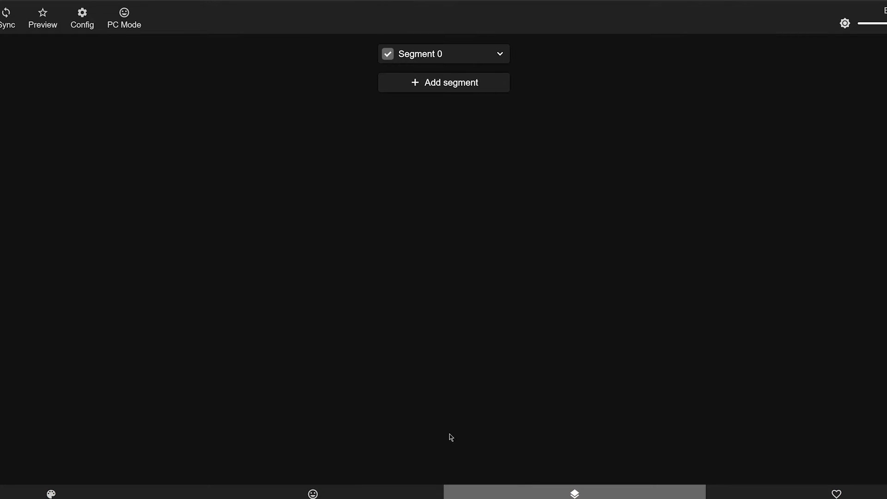
click(417, 83)
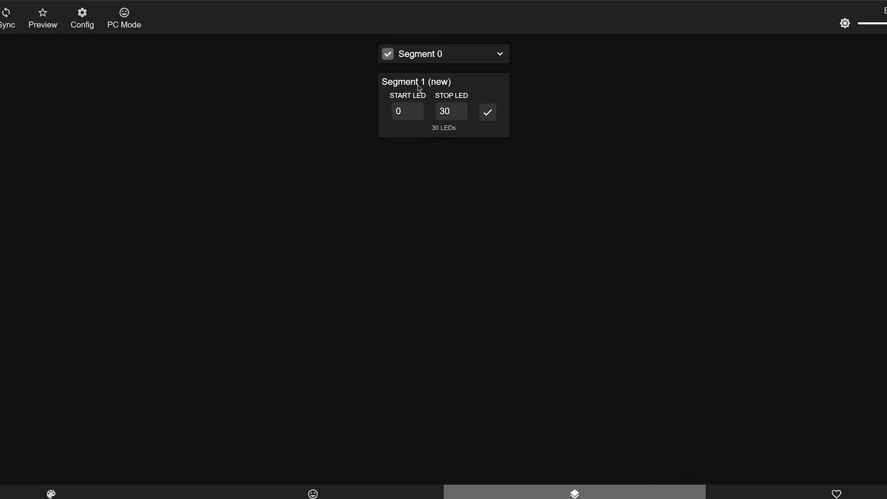
double_click(453, 111)
click(542, 92)
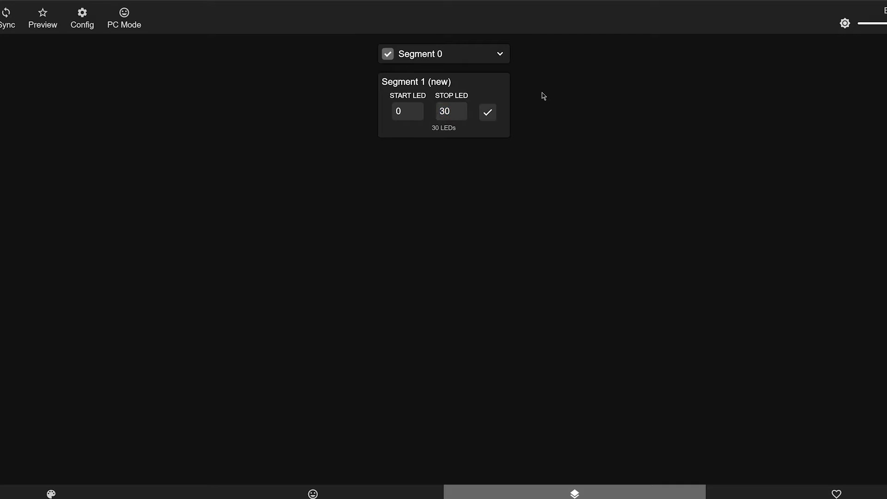
click(497, 54)
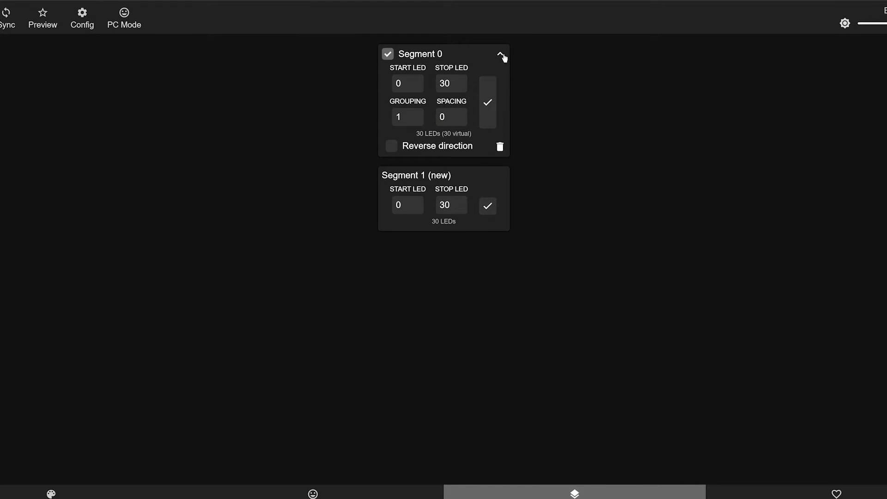
click(499, 55)
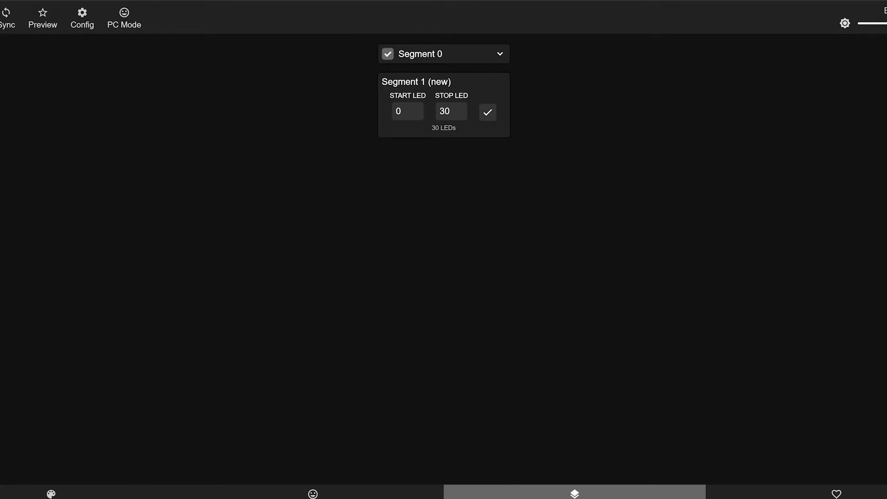
click(297, 491)
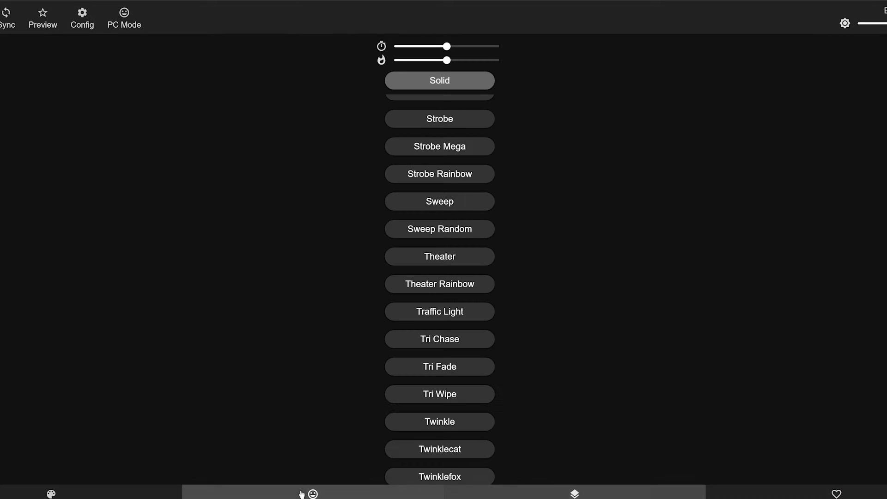
click(116, 495)
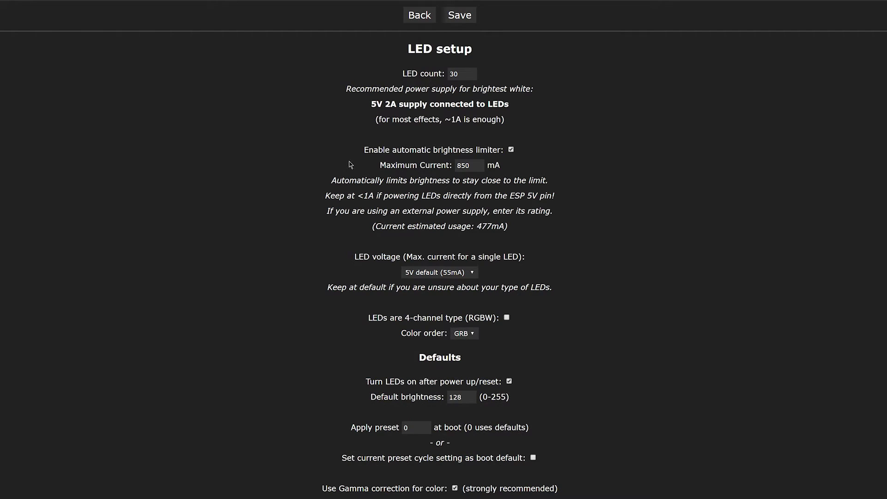
- Replace the LED count with 120, correcting a mistyped 6 along the way
double_click(463, 74)
text(6)
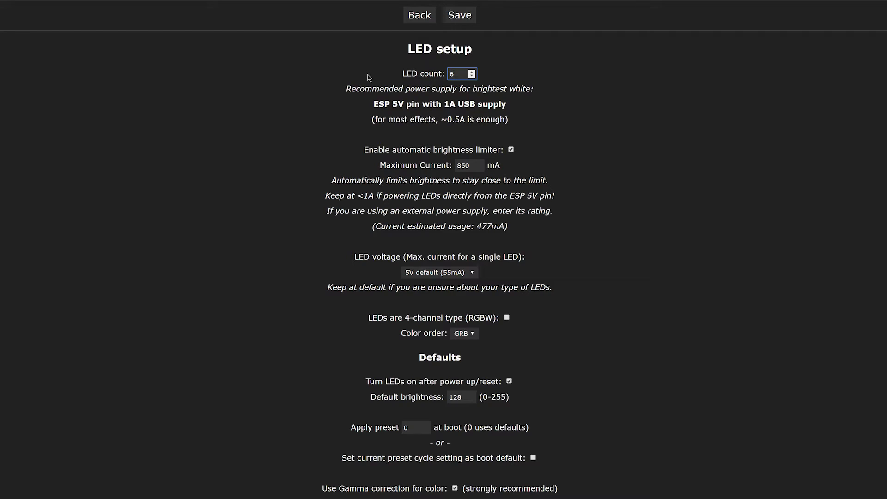
key(BackSpace)
text(120)
double_click(452, 74)
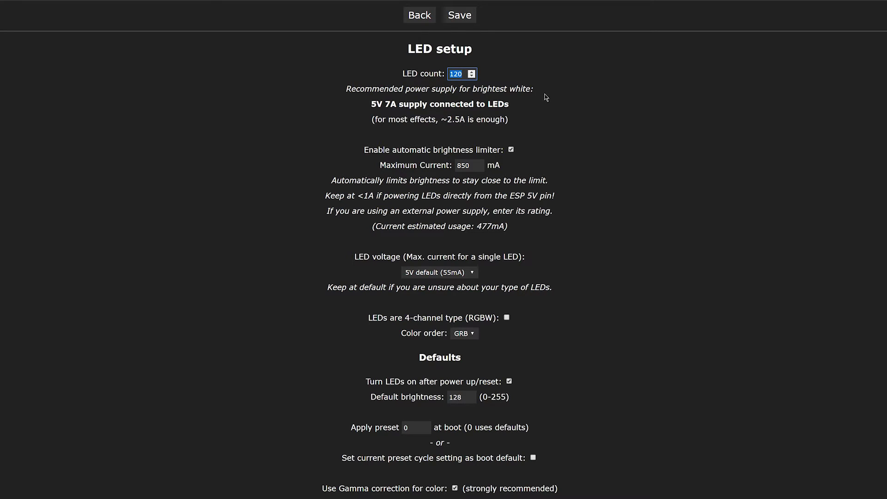
scroll(546, 98, down, 5)
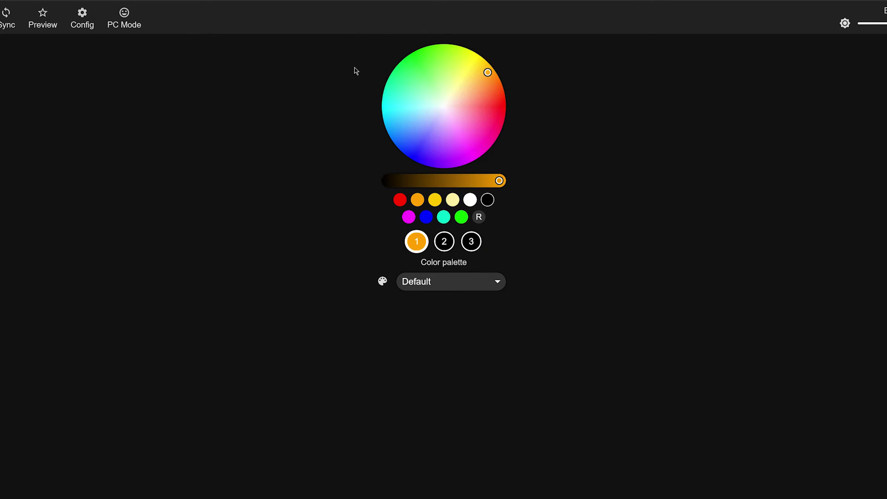
- Swipe to the effects list showing Solid, Android, Blink and Breathe
drag(531, 187, 421, 186)
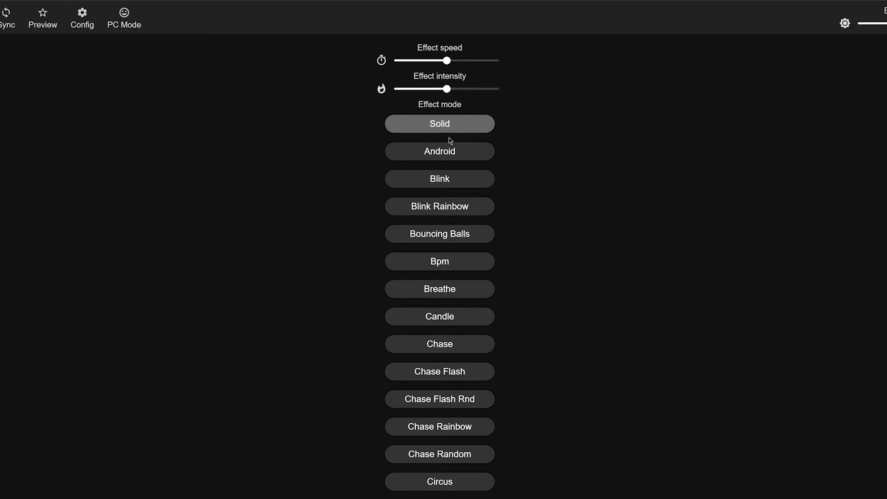